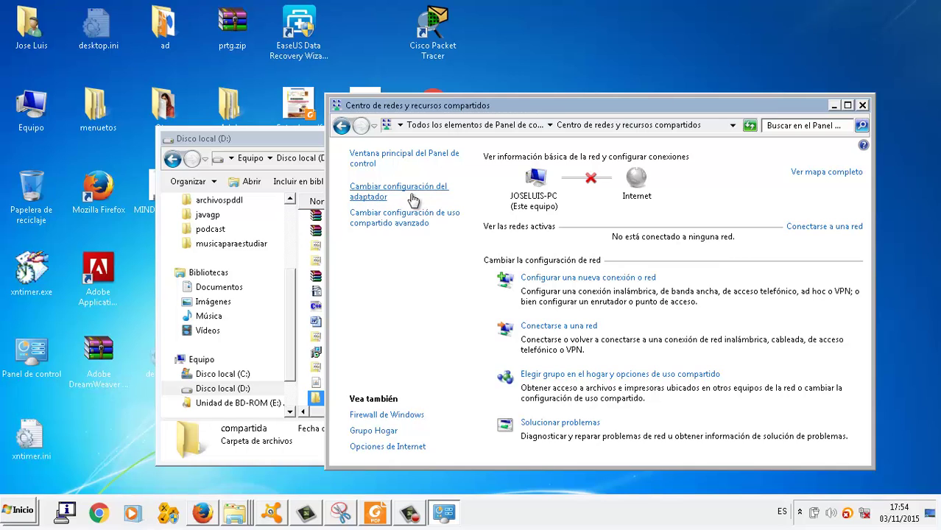
# - In the advanced sharing settings for the public profile, turn on file and printer sharing and public folder sharing, and save the changes
pyautogui.click(396, 218)
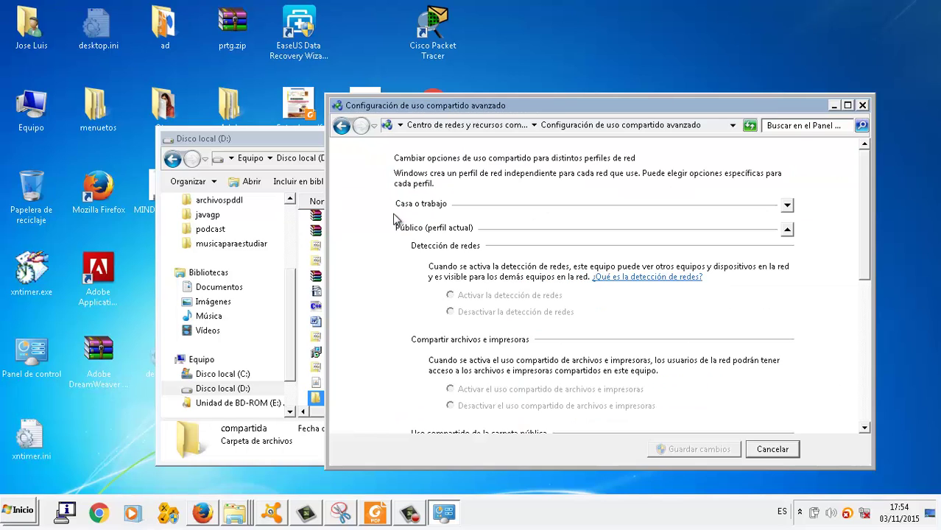
pyautogui.doubleClick(503, 112)
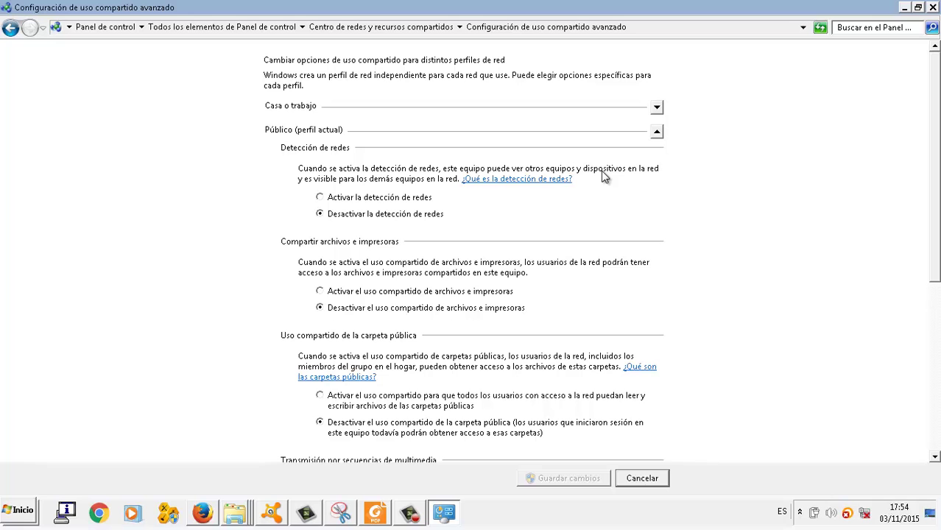
pyautogui.moveTo(936, 152); pyautogui.dragTo(937, 188)
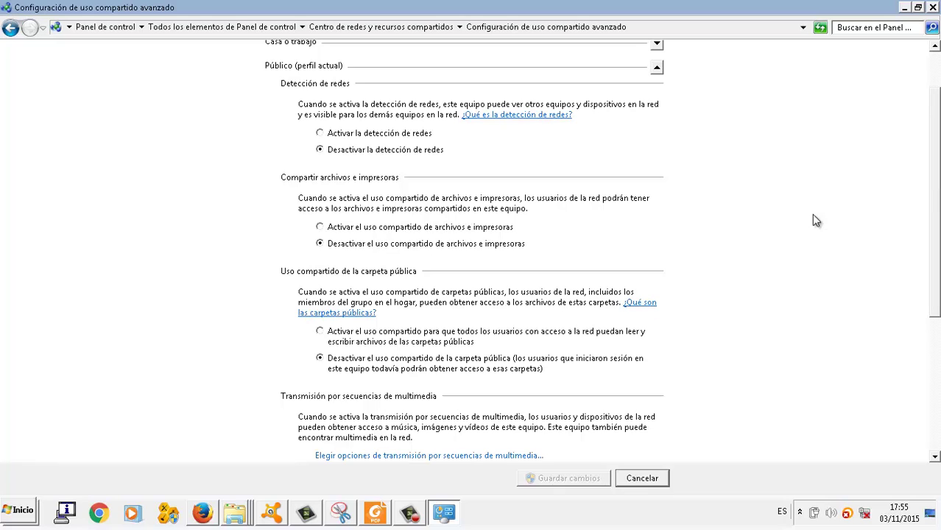
pyautogui.click(398, 231)
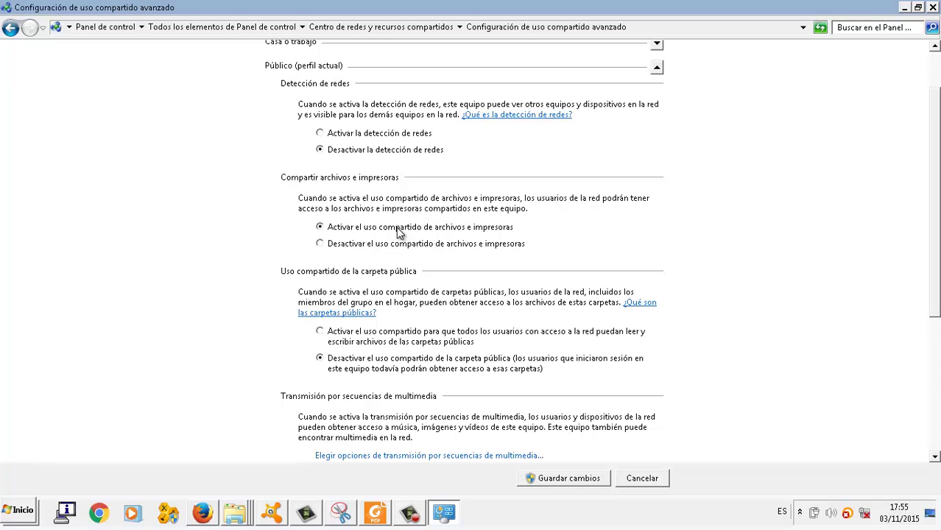
pyautogui.click(333, 341)
pyautogui.moveTo(938, 249); pyautogui.dragTo(935, 411)
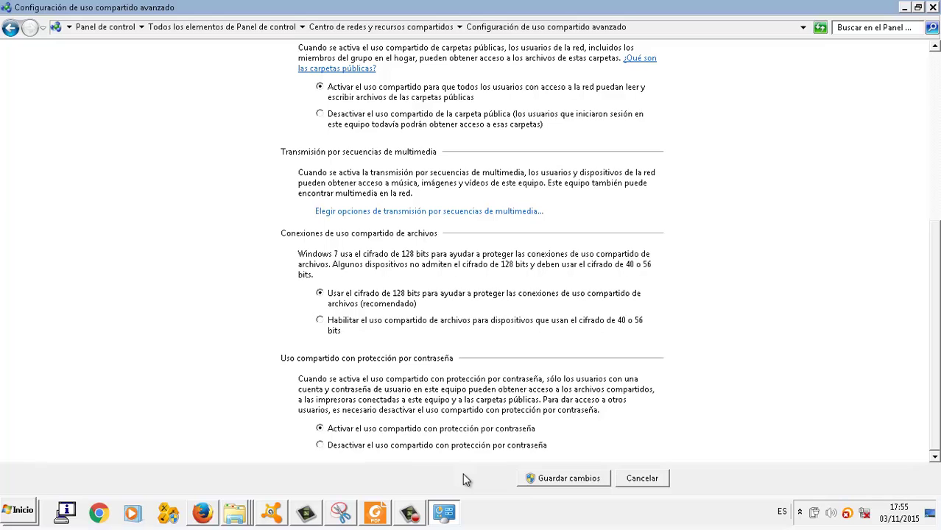
pyautogui.moveTo(937, 313); pyautogui.dragTo(937, 202)
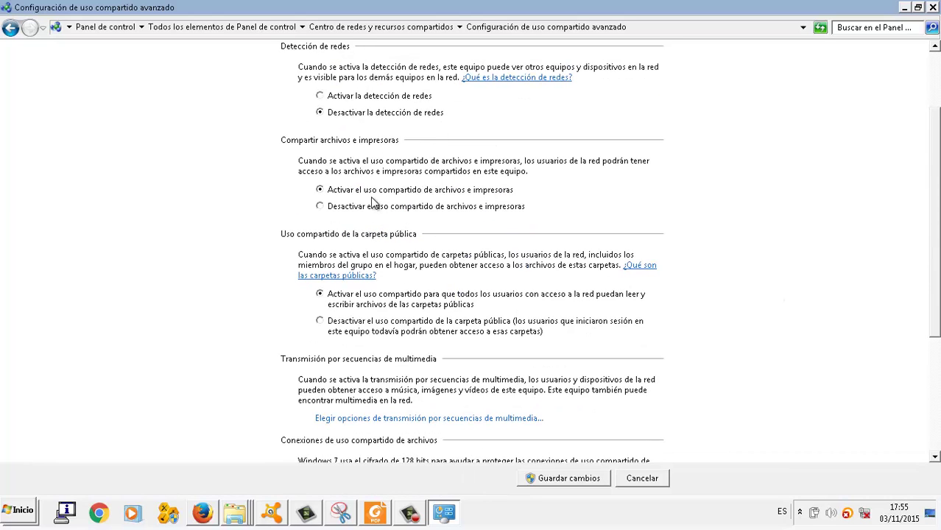
pyautogui.click(561, 479)
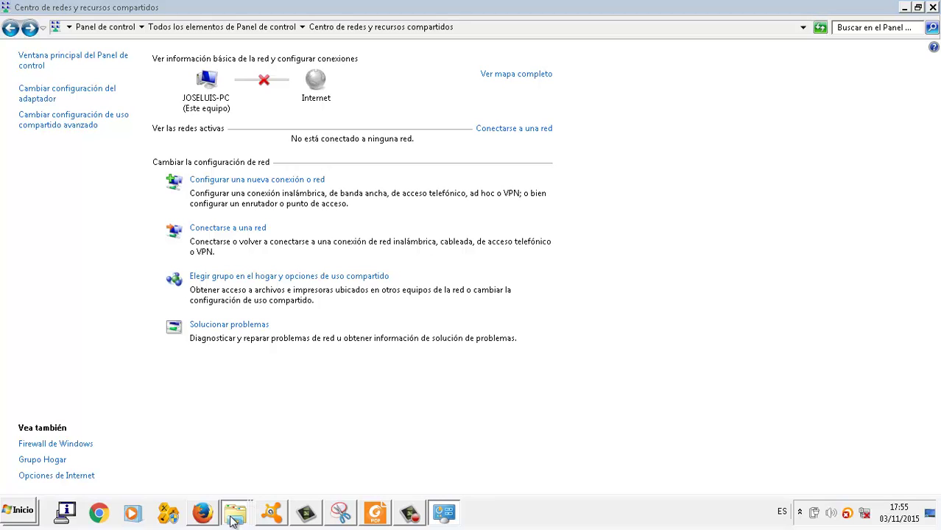
# - Turn on advanced sharing for the compartida folder on drive D: through its properties
pyautogui.moveTo(234, 516)
pyautogui.click(237, 485)
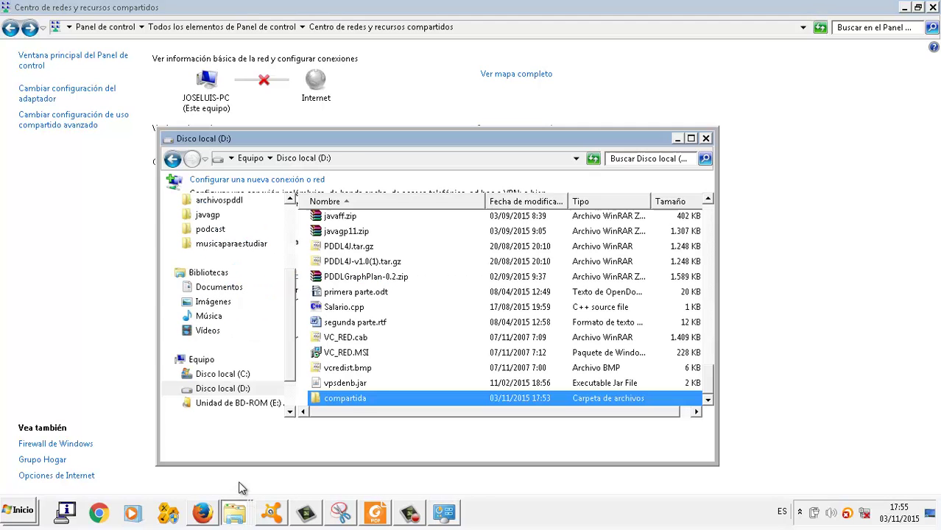
pyautogui.rightClick(342, 400)
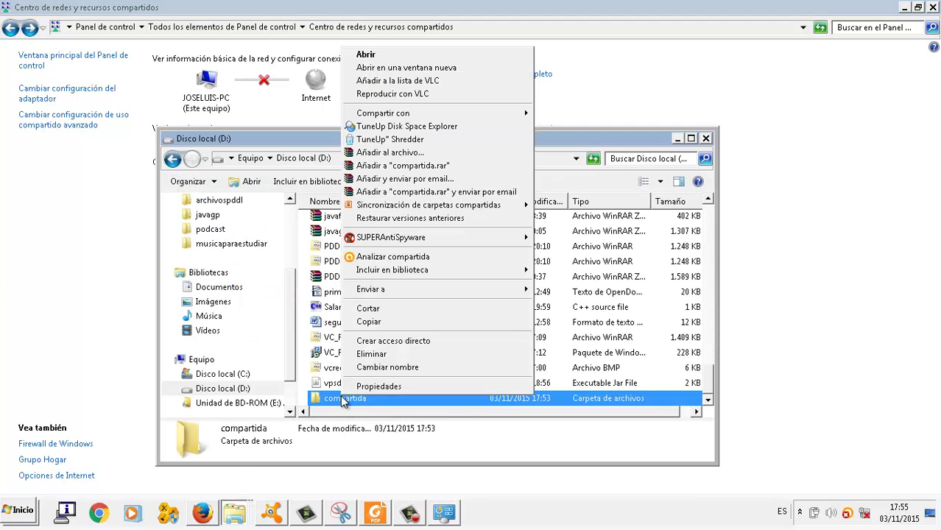
pyautogui.click(378, 387)
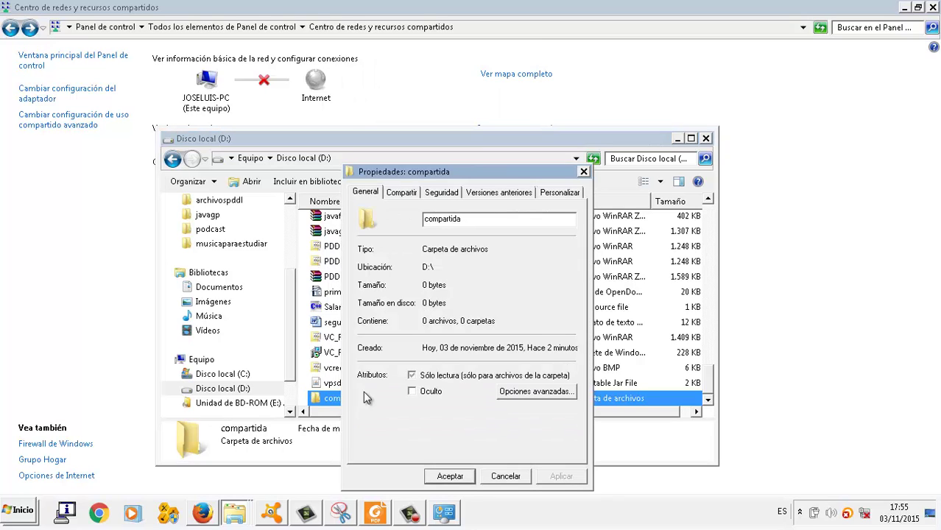
pyautogui.click(413, 193)
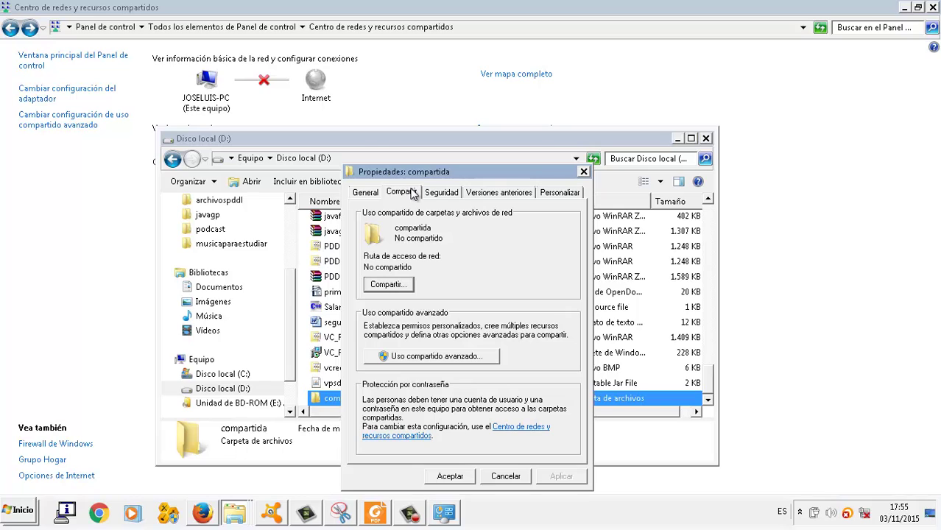
pyautogui.click(392, 285)
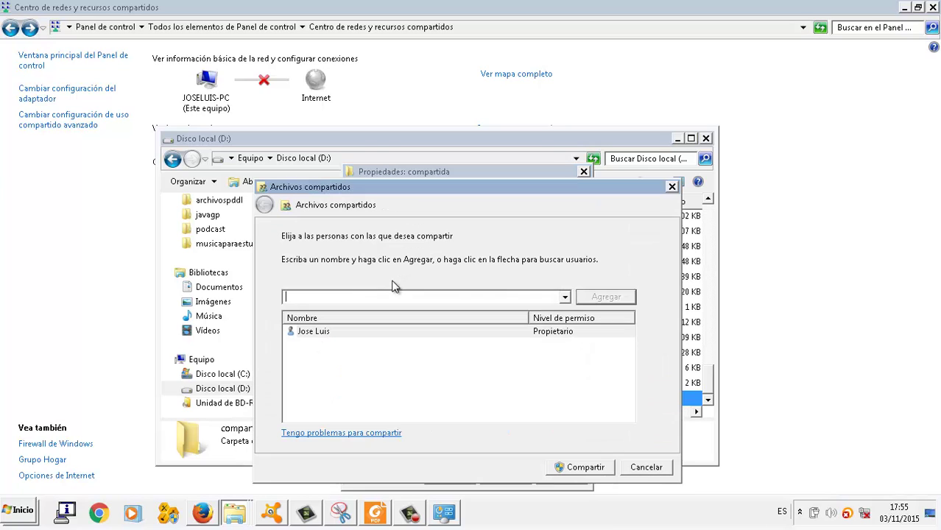
pyautogui.click(638, 467)
pyautogui.click(394, 356)
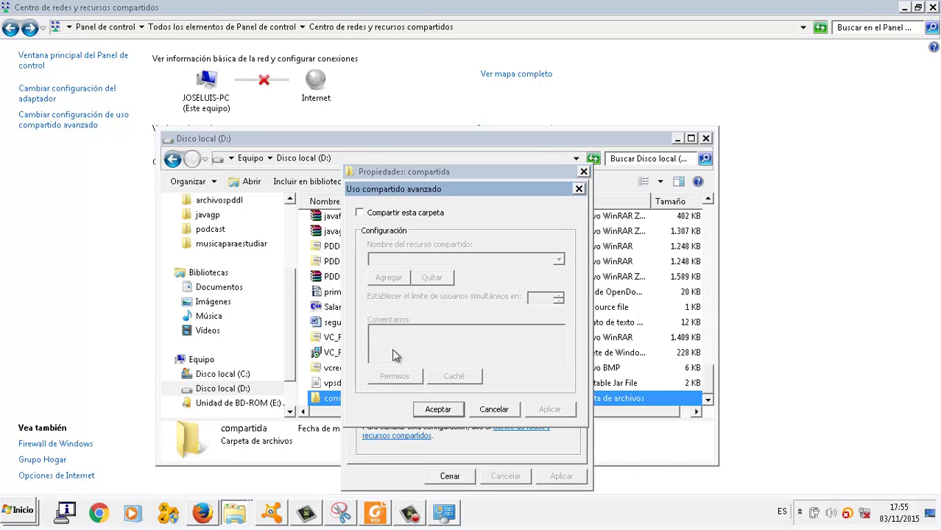
pyautogui.click(403, 214)
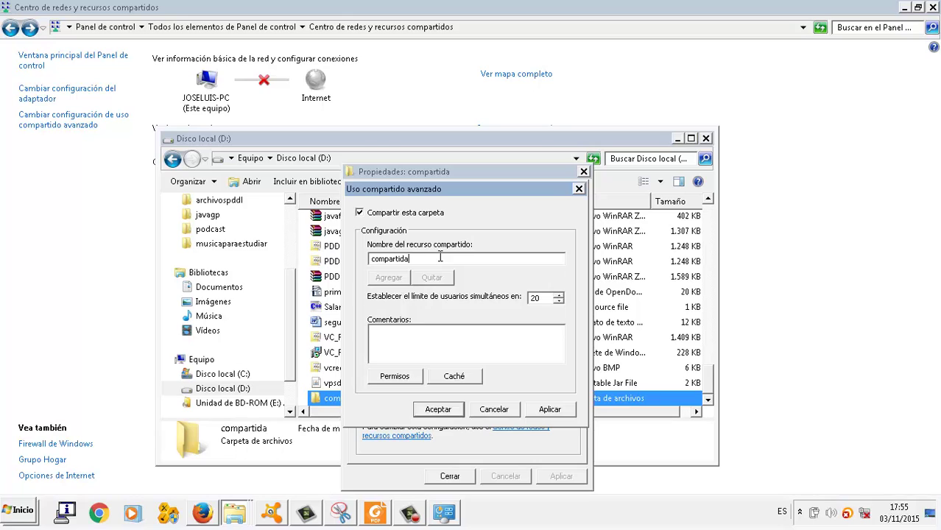
# - Allow the group Todos the Cambiar and Control total permissions on the compartida share and apply the sharing settings
pyautogui.click(404, 376)
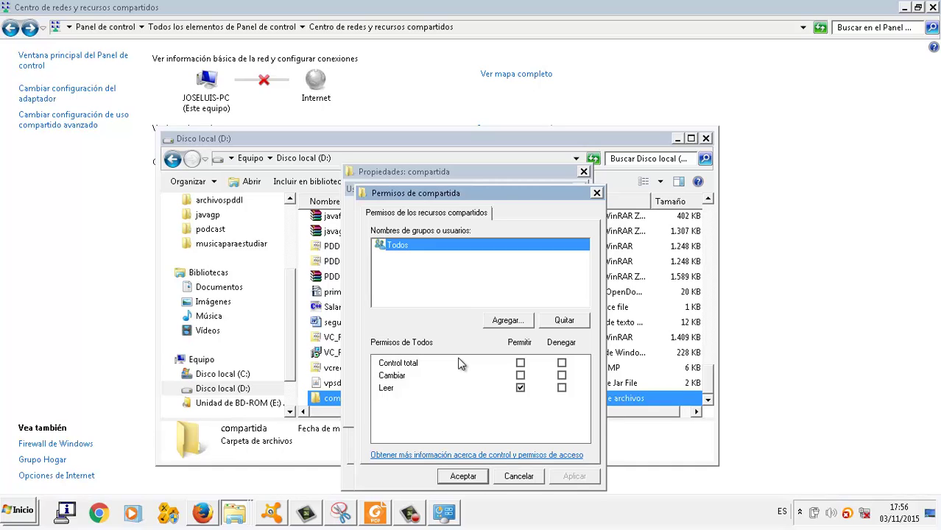
pyautogui.click(522, 376)
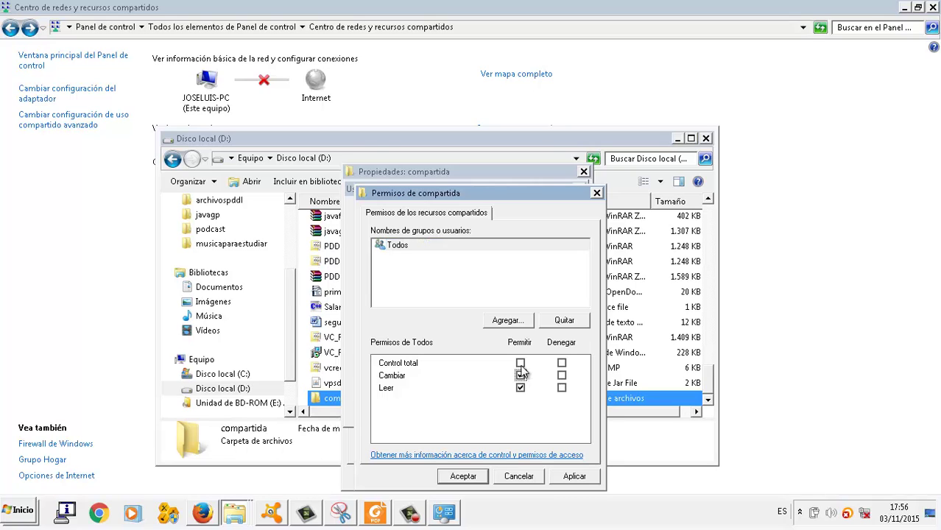
pyautogui.click(521, 363)
pyautogui.click(568, 475)
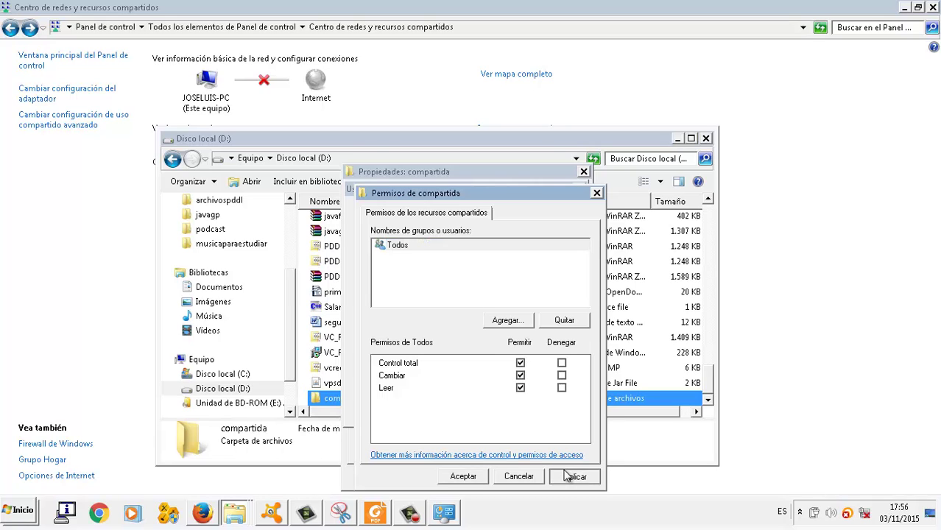
pyautogui.click(475, 476)
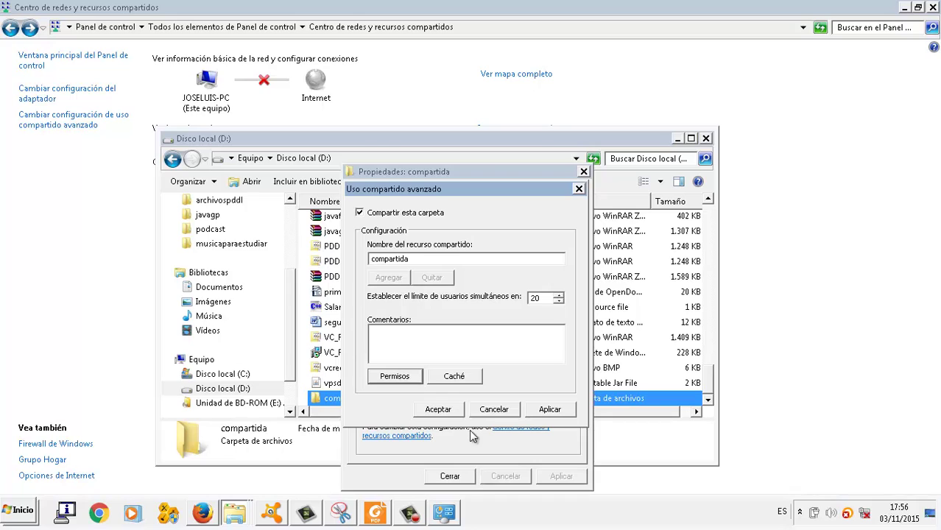
pyautogui.click(559, 415)
pyautogui.click(493, 410)
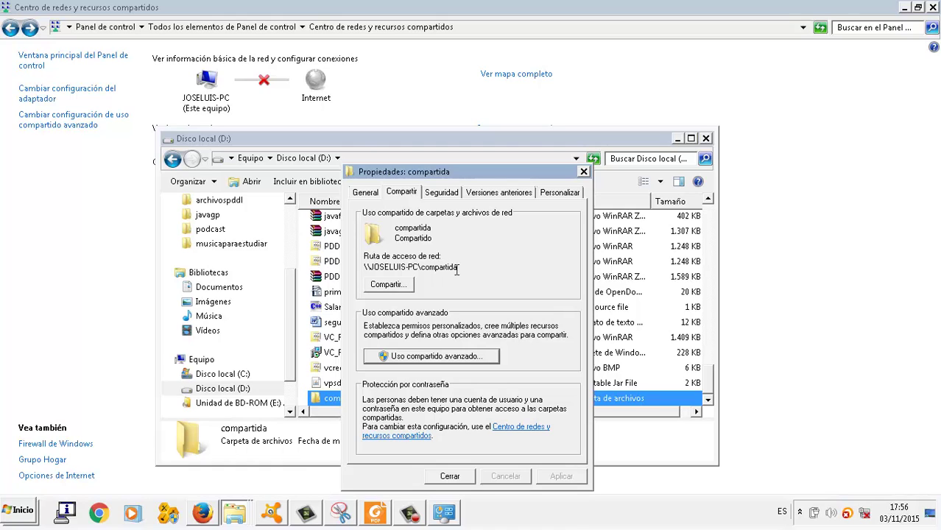
# - Highlight the compartida folder's network path in its properties, and minimize the Network and Sharing Center window
pyautogui.moveTo(458, 267); pyautogui.dragTo(352, 269)
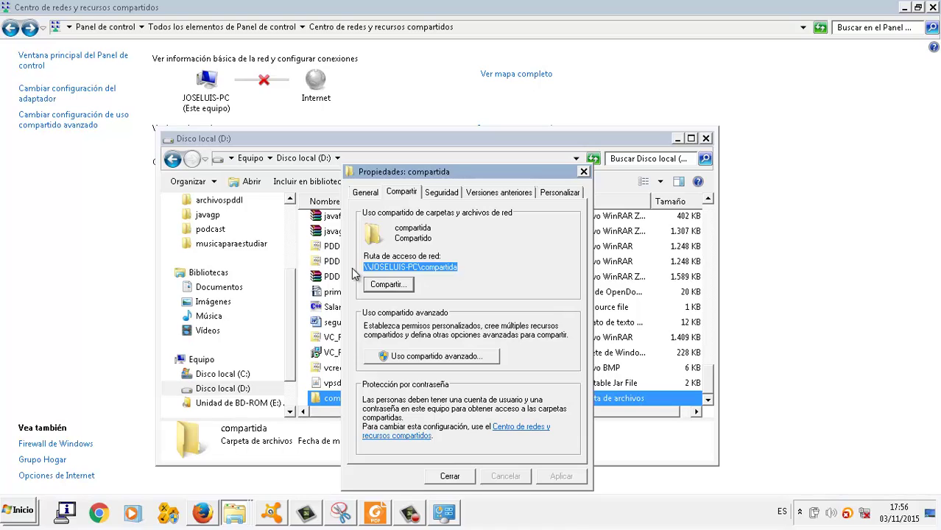
pyautogui.click(381, 271)
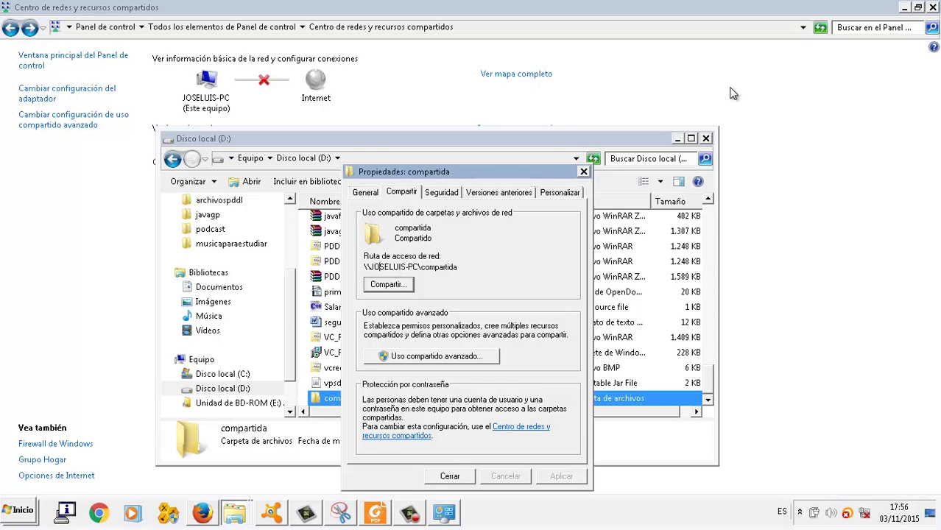
pyautogui.click(889, 7)
pyautogui.click(905, 7)
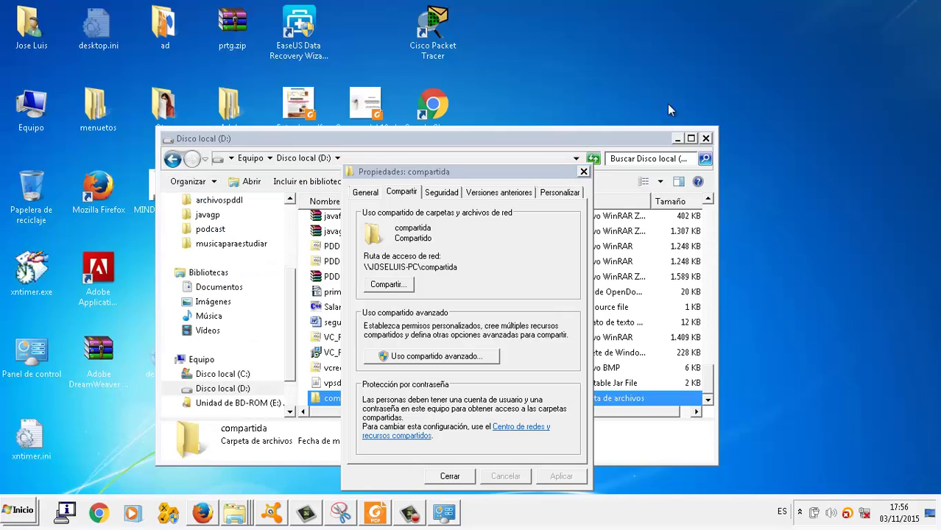
# - Open the Red (network) location from Equipo and move its window up over the drive D: window
pyautogui.click(6, 512)
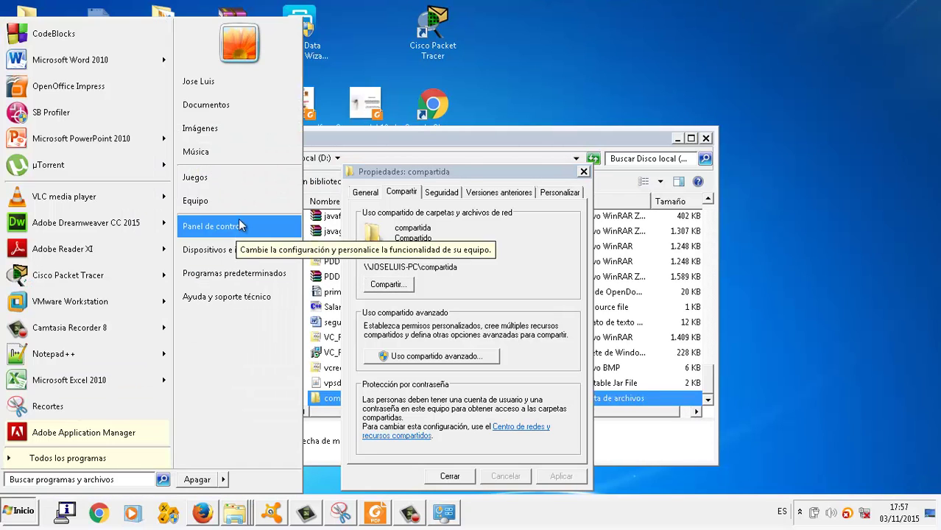
pyautogui.click(247, 199)
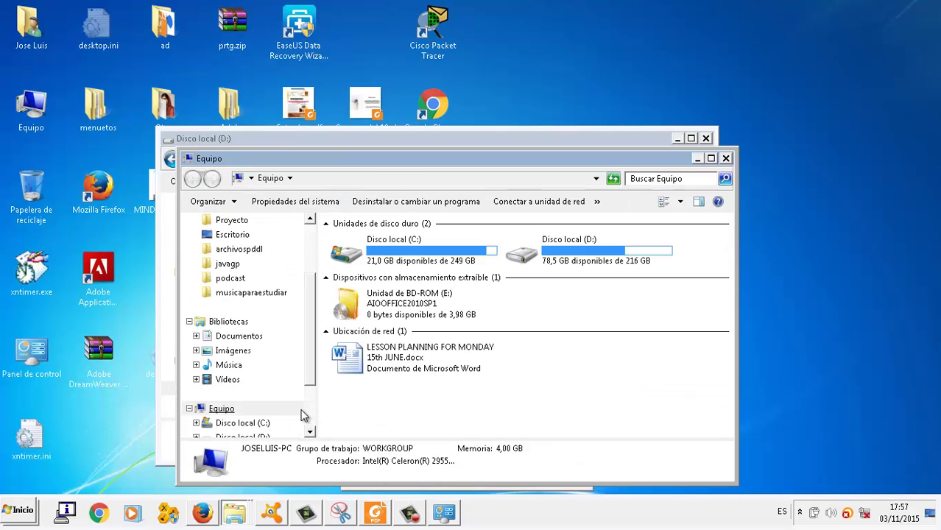
pyautogui.click(210, 409)
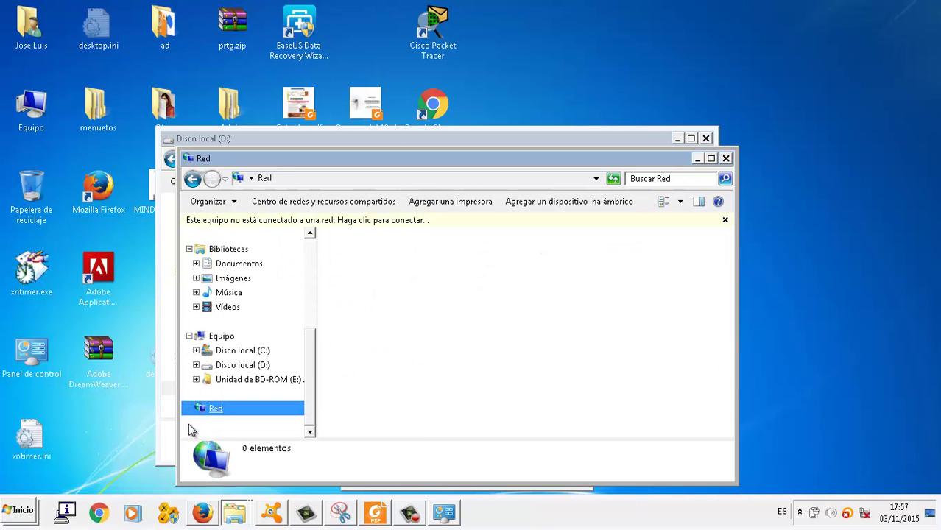
pyautogui.moveTo(394, 155); pyautogui.dragTo(375, 88)
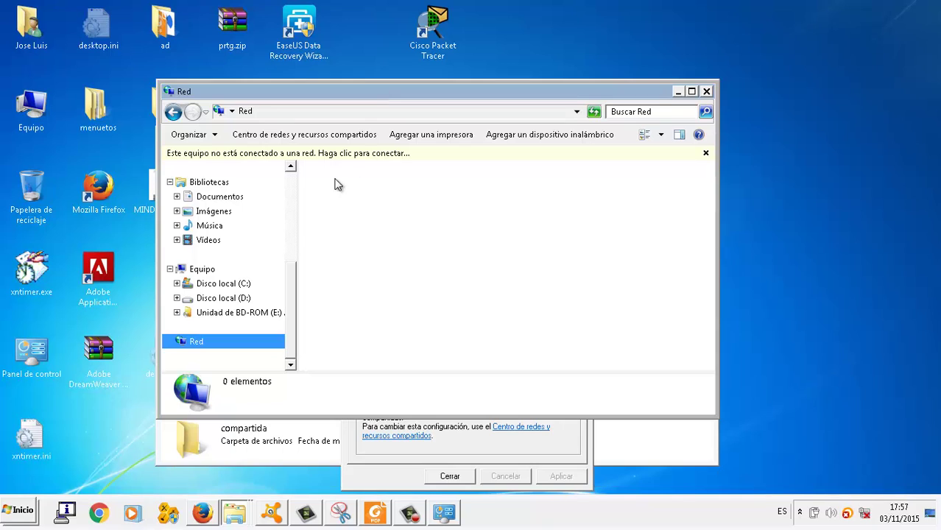
# - Check which network connections are available from the Red window, and close the connection list
pyautogui.click(348, 157)
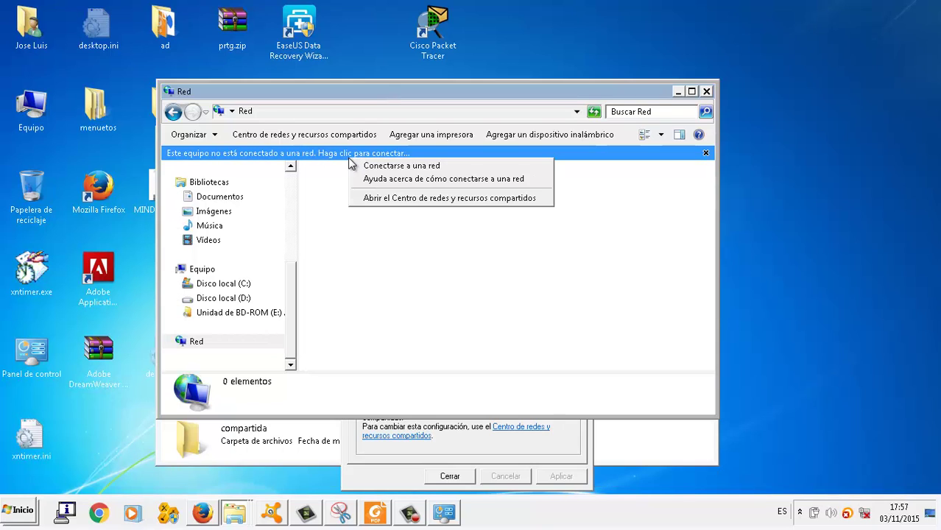
pyautogui.click(372, 170)
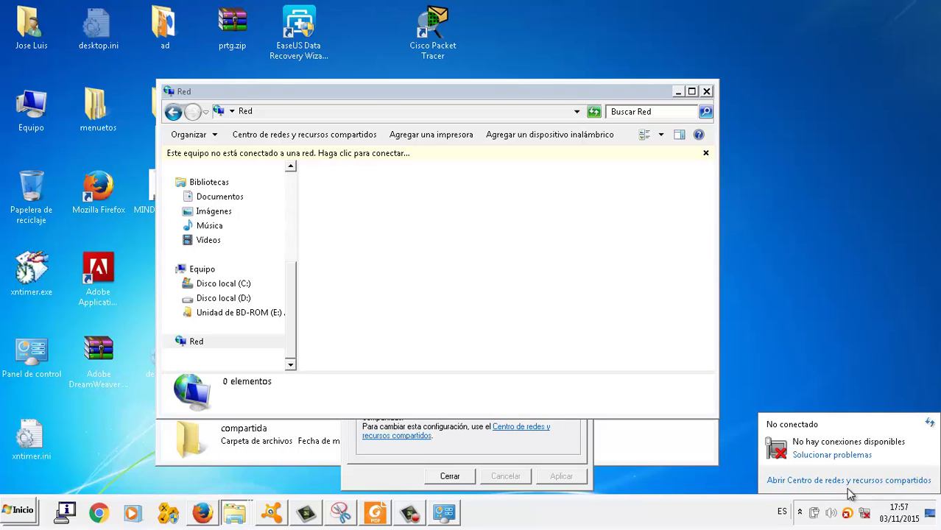
pyautogui.click(509, 269)
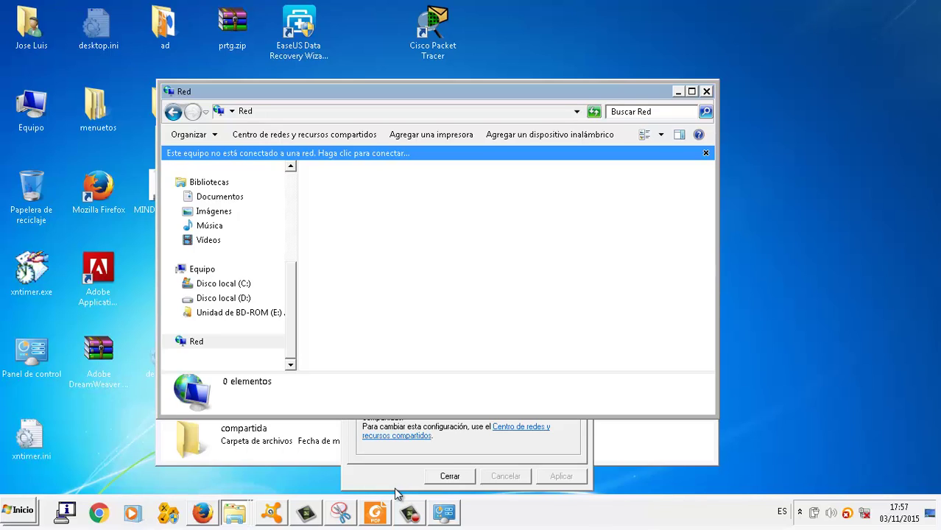
# - Go to the compartida share by entering its network path with this computer's name, and shrink and move its window off the folder properties
pyautogui.click(463, 454)
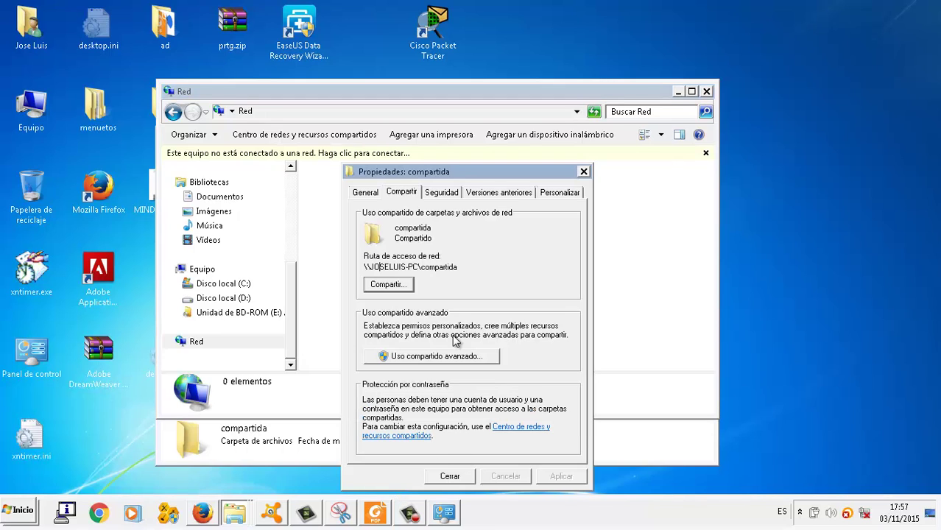
pyautogui.click(313, 112)
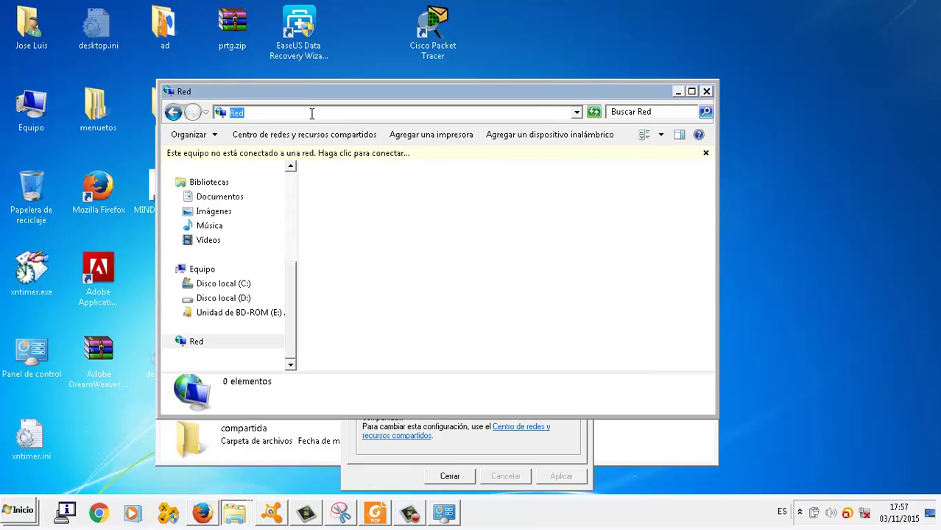
pyautogui.write('\\\\jo')
pyautogui.press('BackSpace')
pyautogui.press('BackSpace')
pyautogui.write('JOSELUIS-PC')
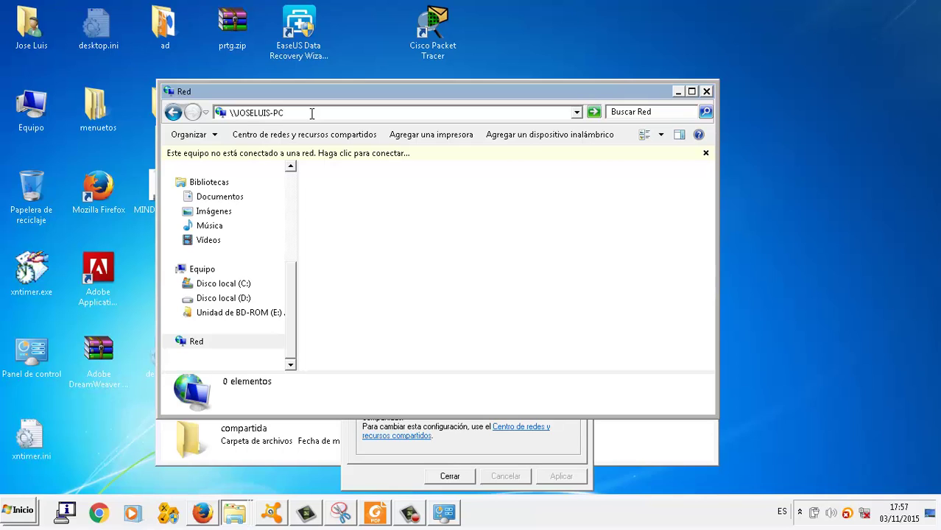
pyautogui.write('\\compartida')
pyautogui.press('Return')
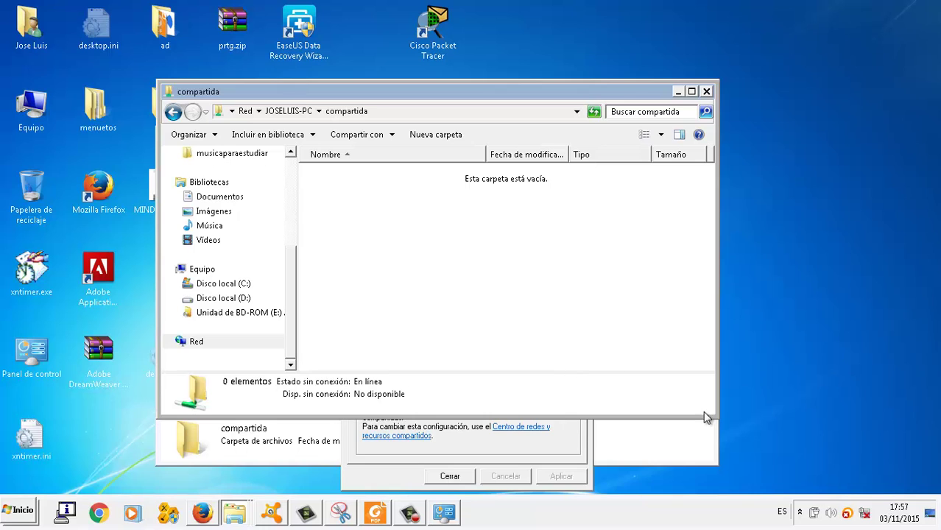
pyautogui.moveTo(712, 411); pyautogui.dragTo(630, 286)
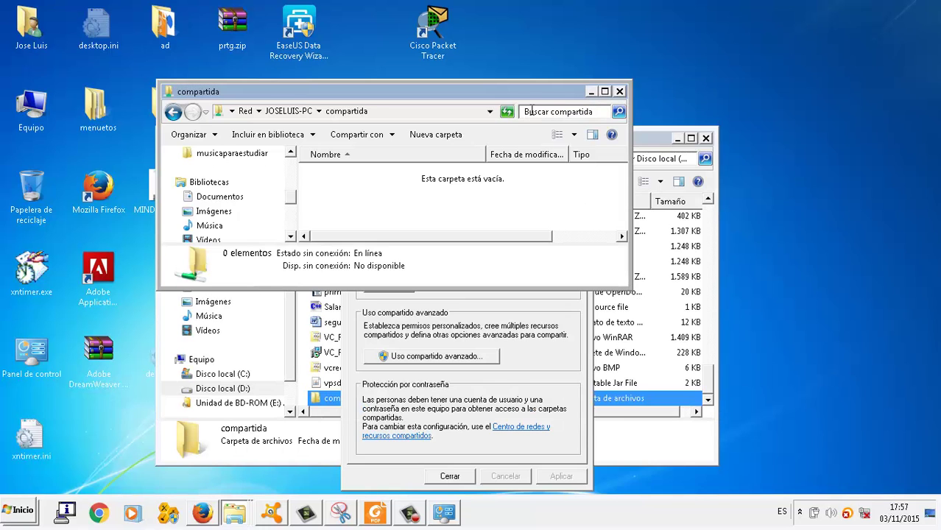
pyautogui.moveTo(533, 98); pyautogui.dragTo(677, 84)
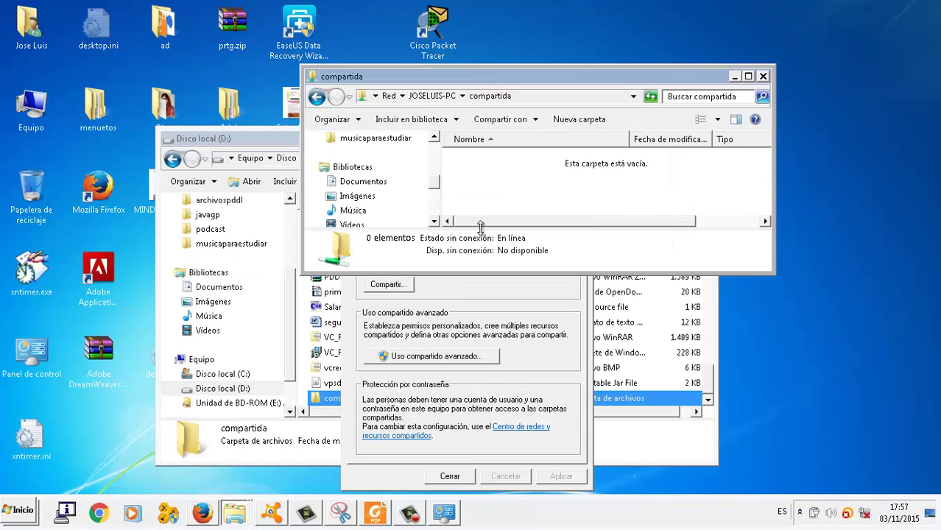
# - Copy the Mozilla Firefox desktop shortcut into the compartida folder on drive D:, and check the folder's network window for it
pyautogui.click(239, 138)
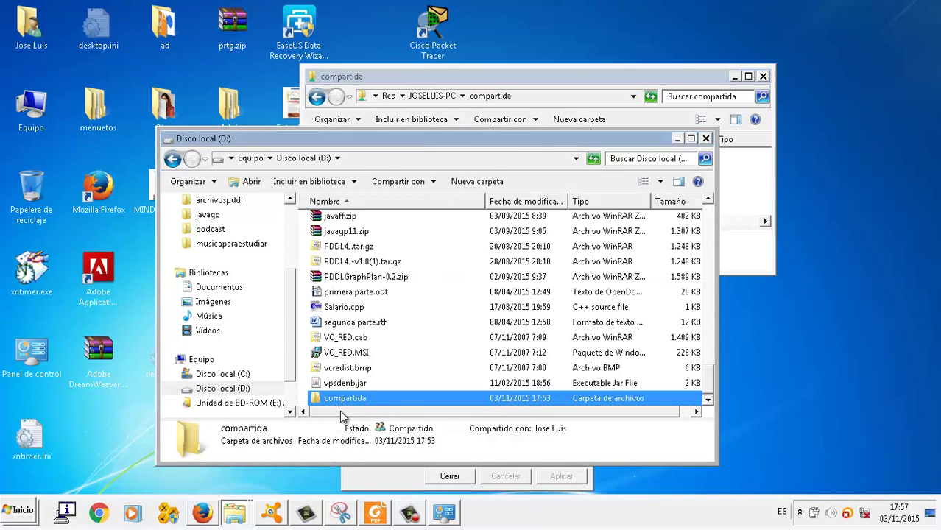
pyautogui.doubleClick(345, 399)
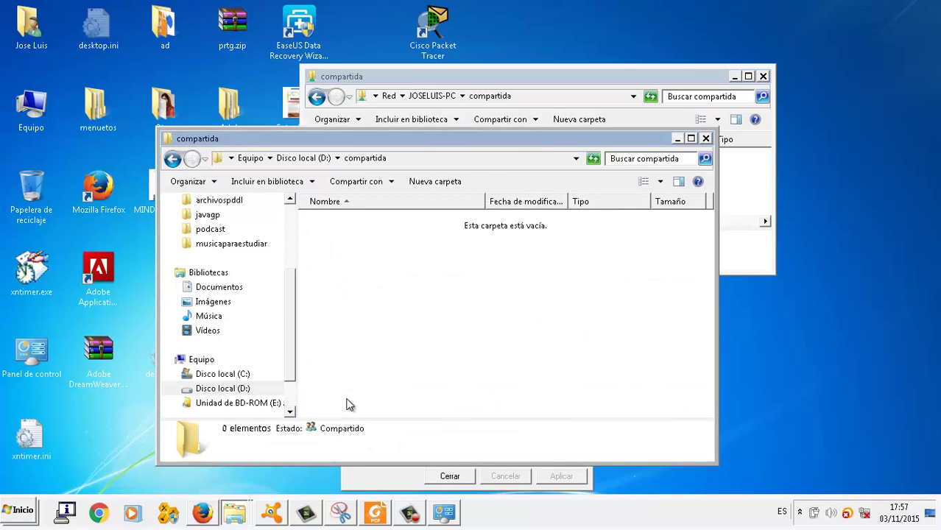
pyautogui.rightClick(99, 193)
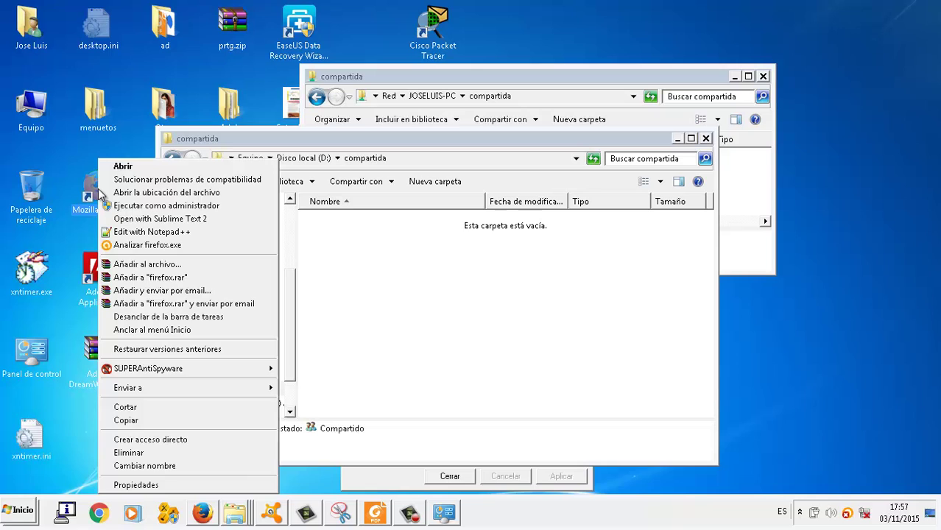
pyautogui.click(165, 419)
pyautogui.rightClick(417, 346)
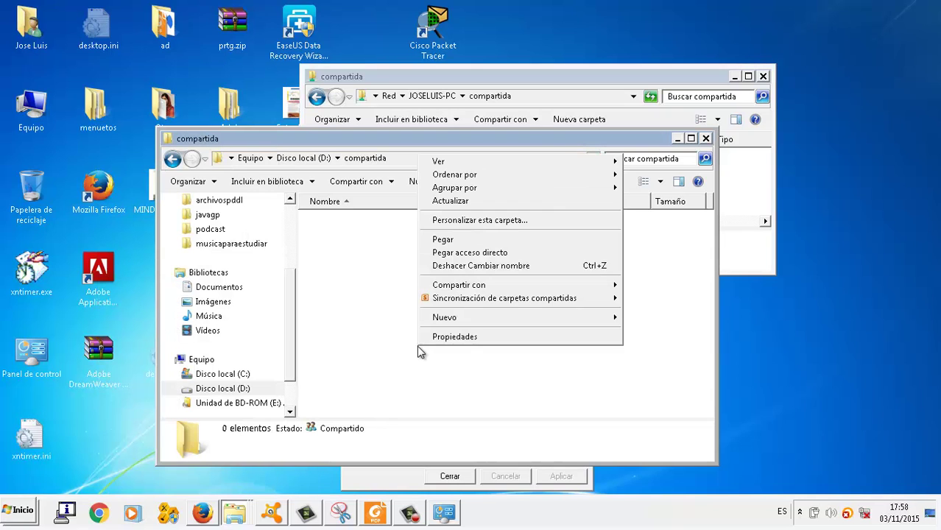
pyautogui.click(442, 240)
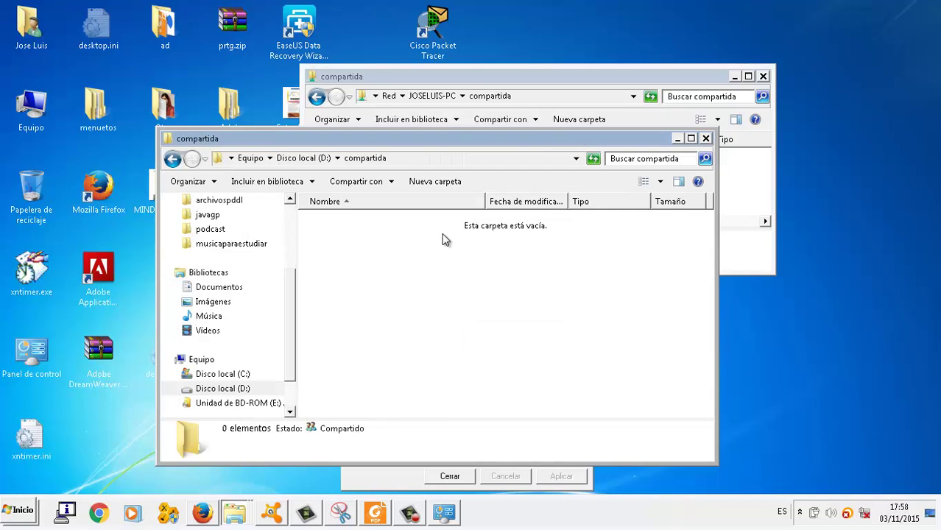
pyautogui.click(480, 79)
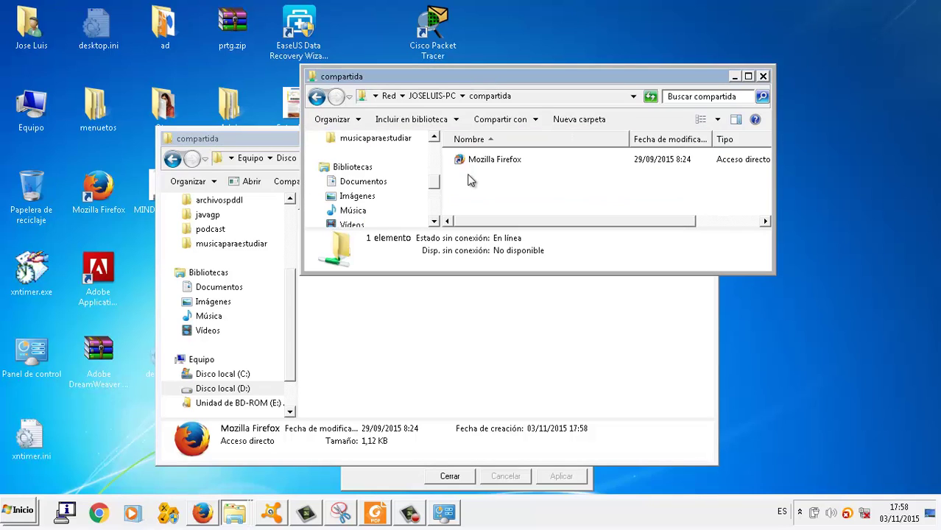
# - Create a desktop shortcut to the compartida share, entering its network path with this computer's name and keeping the suggested shortcut name
pyautogui.rightClick(844, 324)
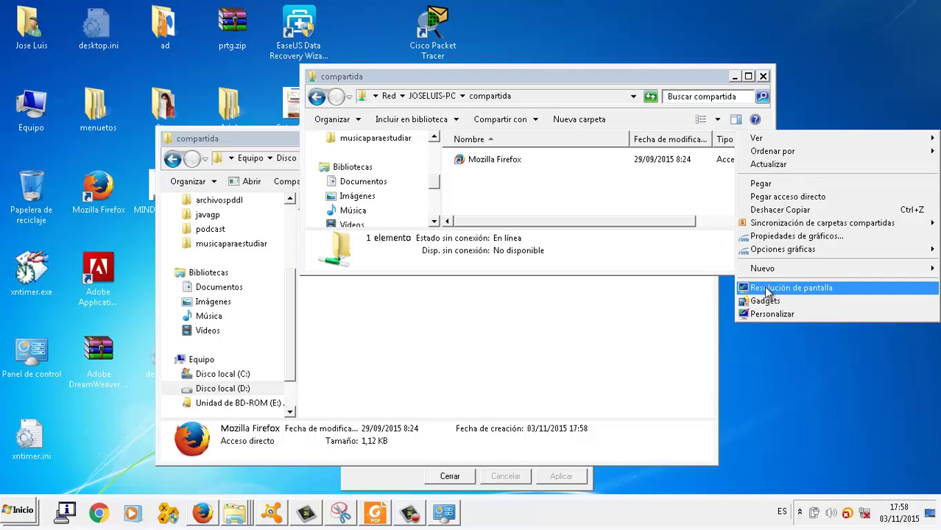
pyautogui.moveTo(769, 269)
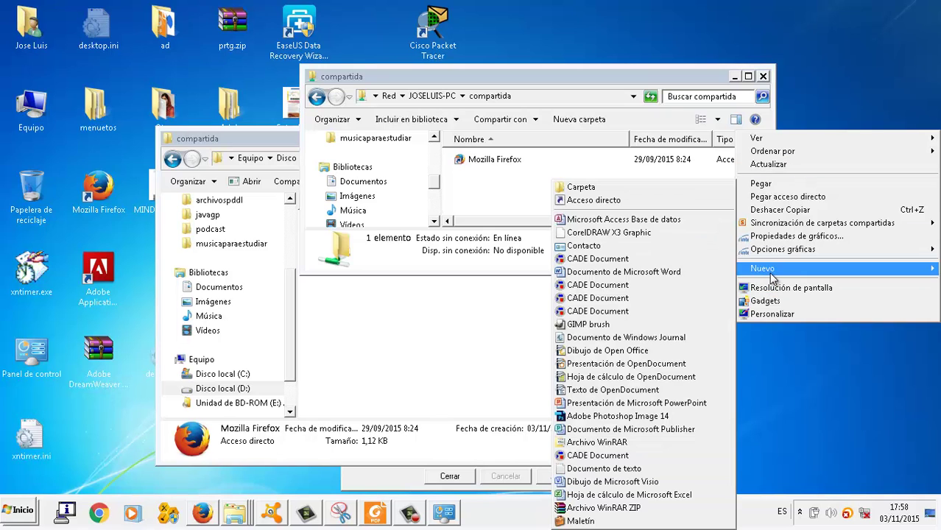
pyautogui.click(666, 204)
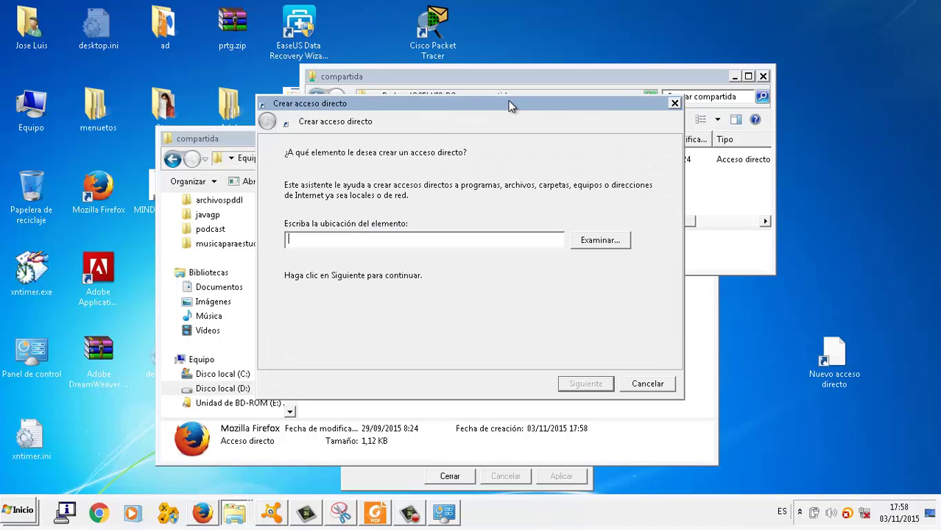
pyautogui.moveTo(509, 101); pyautogui.dragTo(441, 240)
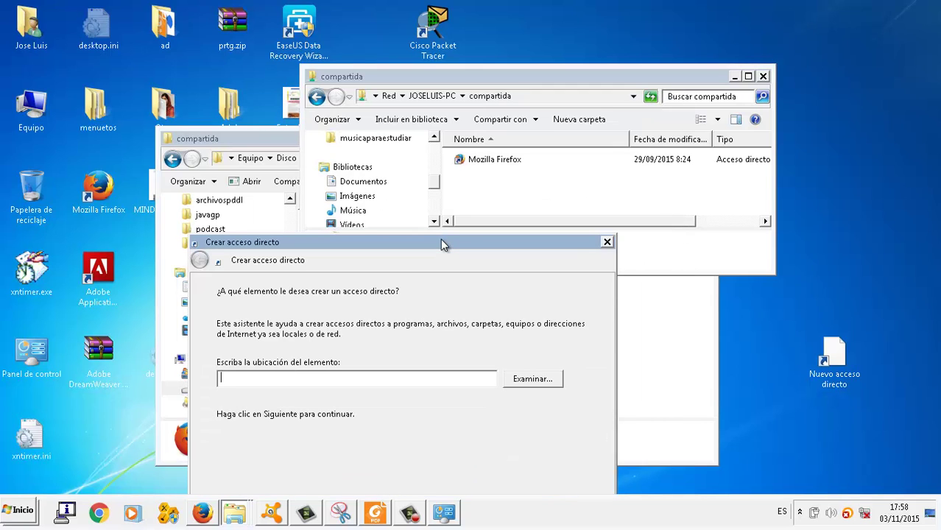
pyautogui.write('\\JOSELUIS-PC')
pyautogui.press('Tab')
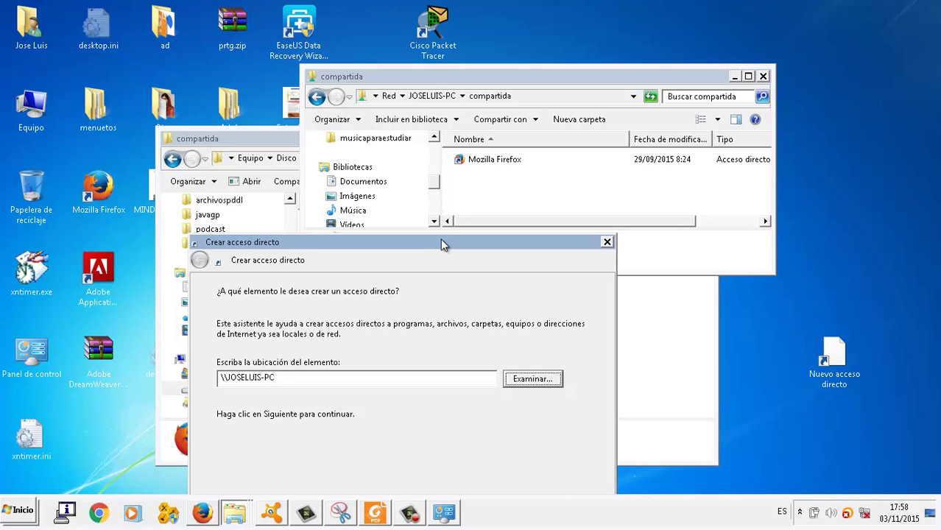
pyautogui.click(471, 373)
pyautogui.write('\\')
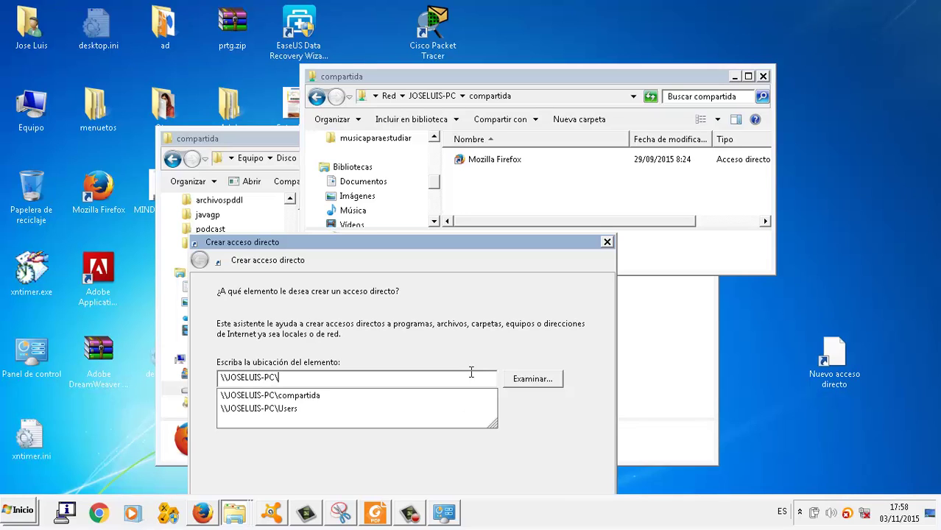
pyautogui.write('compartida')
pyautogui.press('Return')
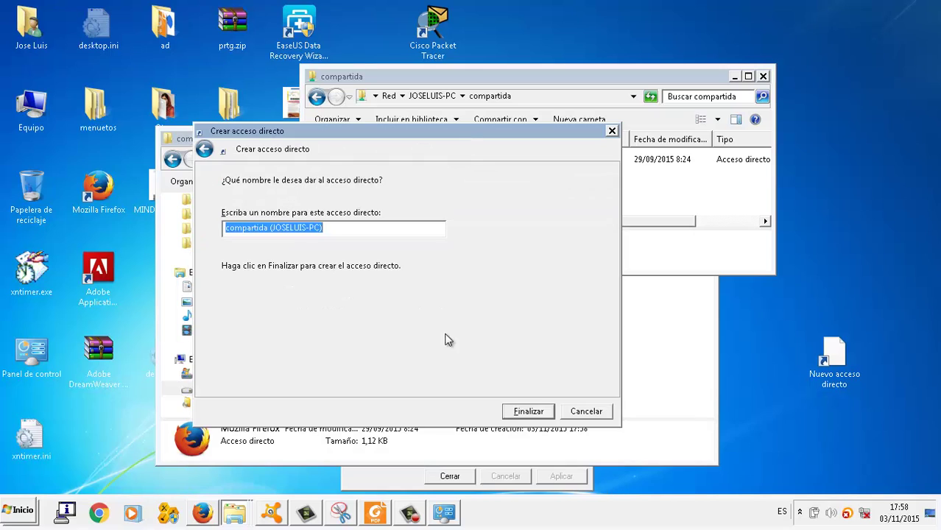
pyautogui.click(525, 409)
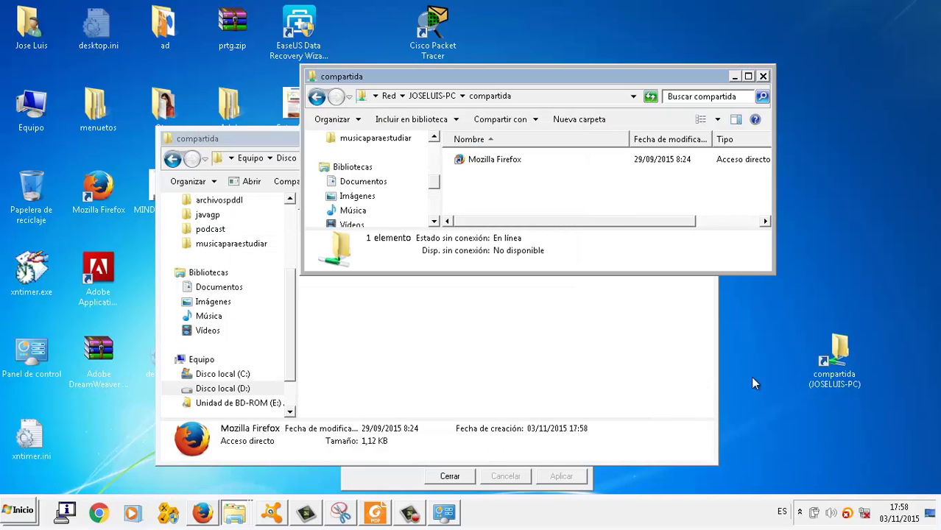